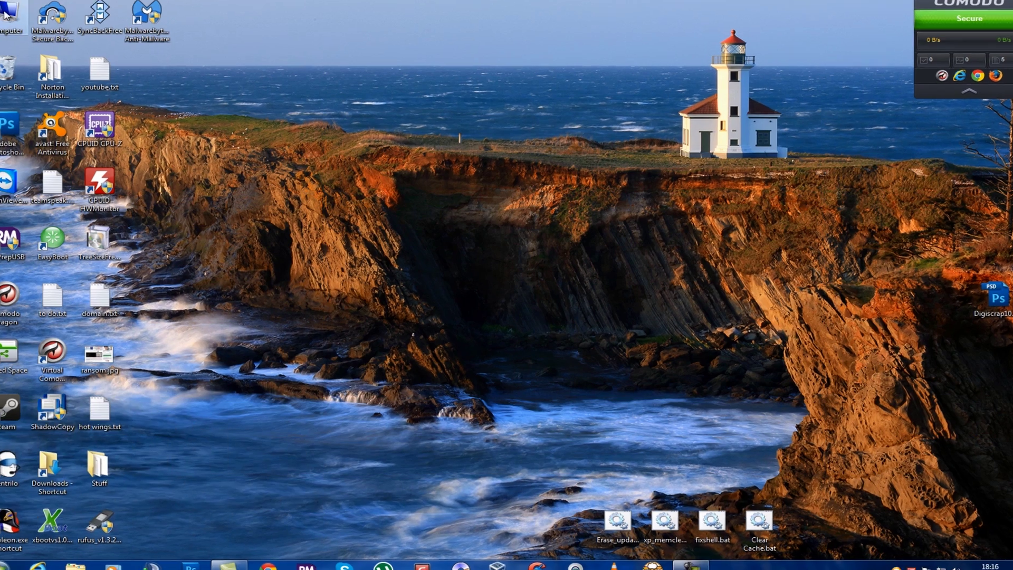
Open Computer from the desktop icon to list the drives, including the empty removable disk H:
double_click(8, 9)
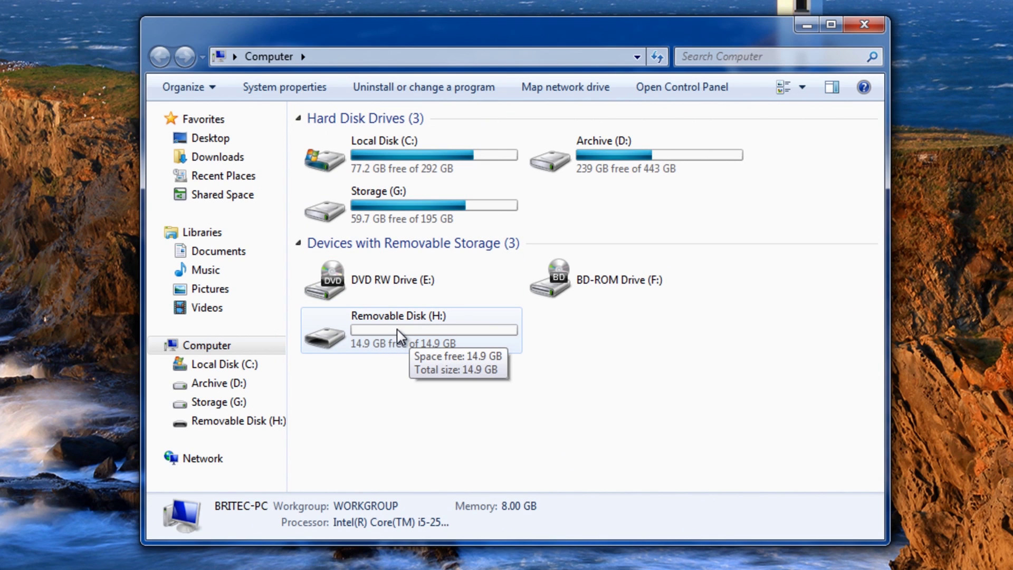
click(399, 334)
right_click(399, 334)
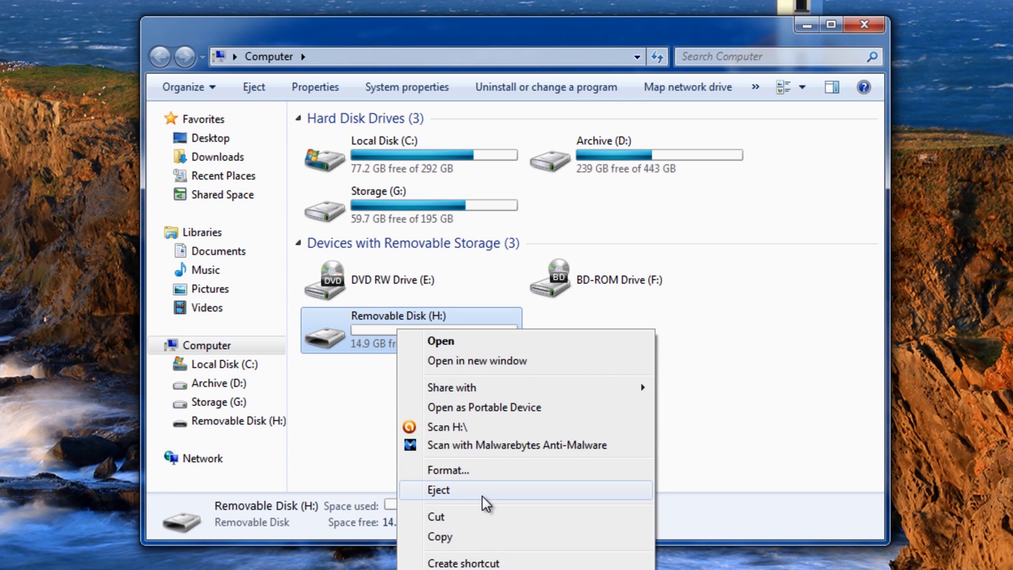
click(449, 470)
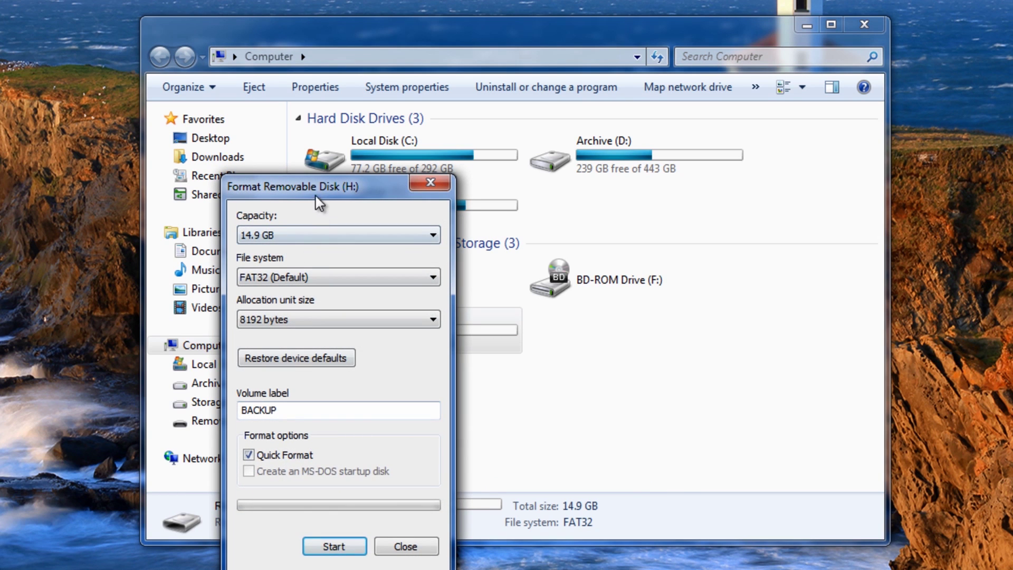
drag(320, 190, 329, 118)
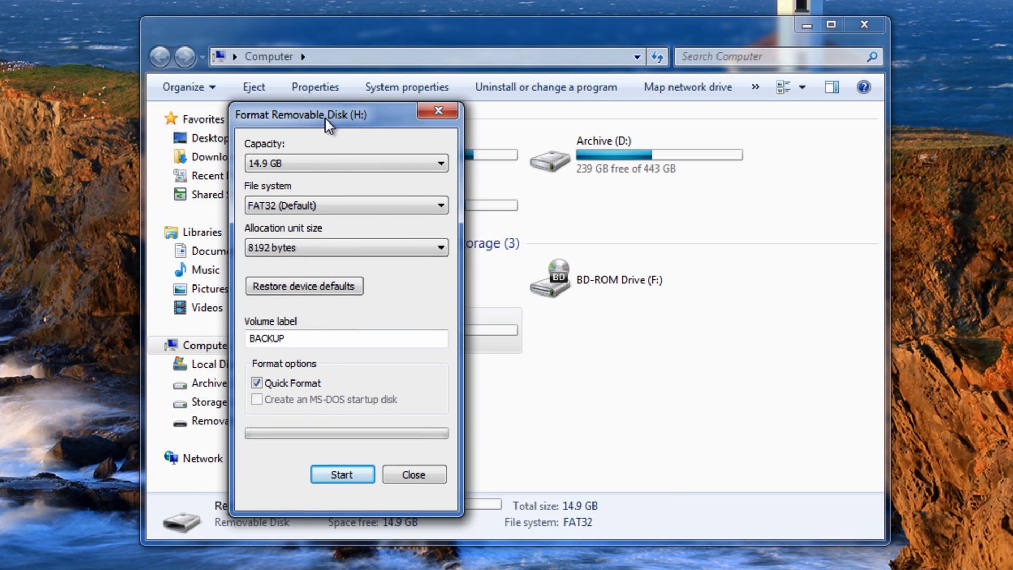
click(338, 478)
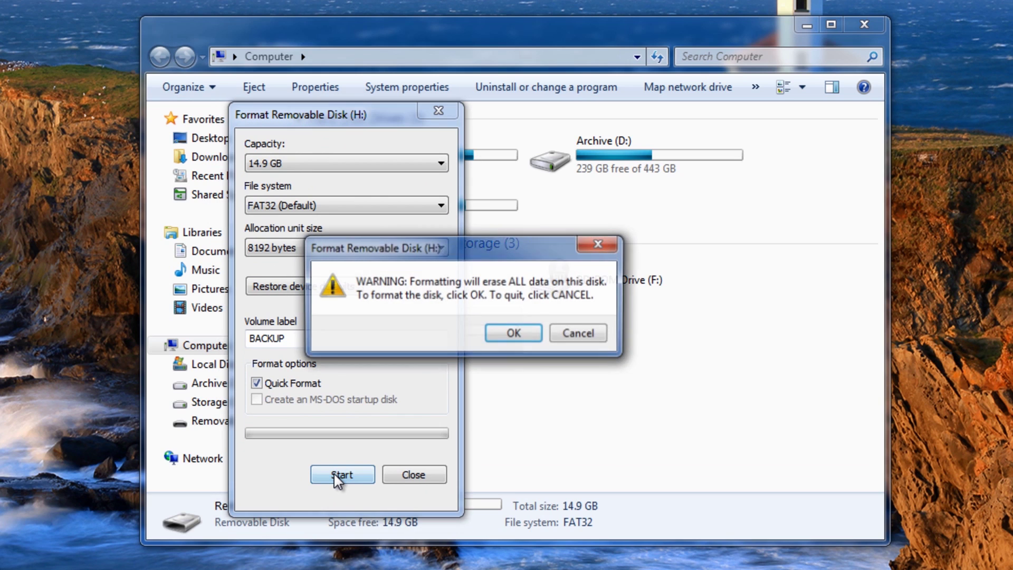
click(510, 335)
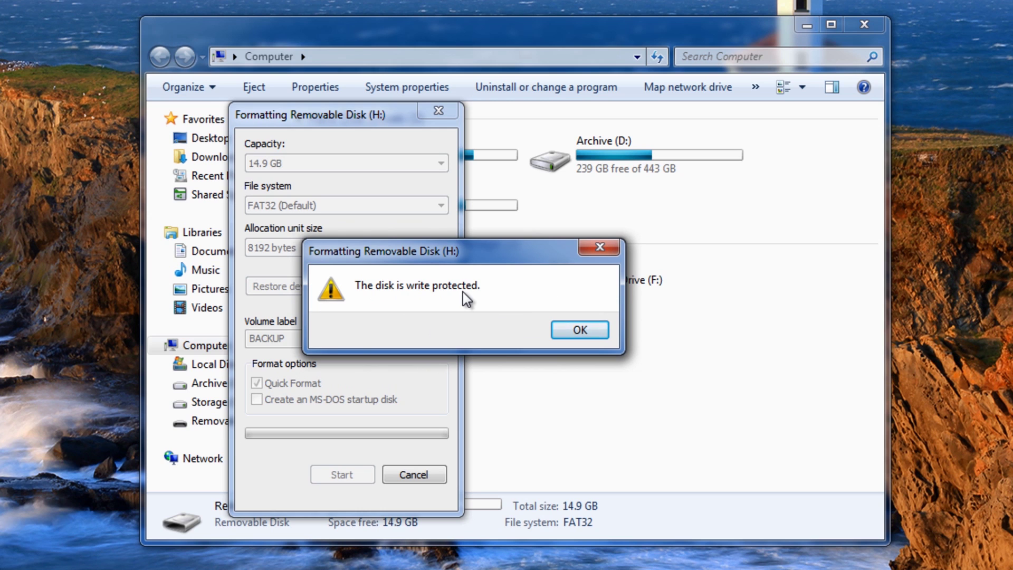
click(573, 333)
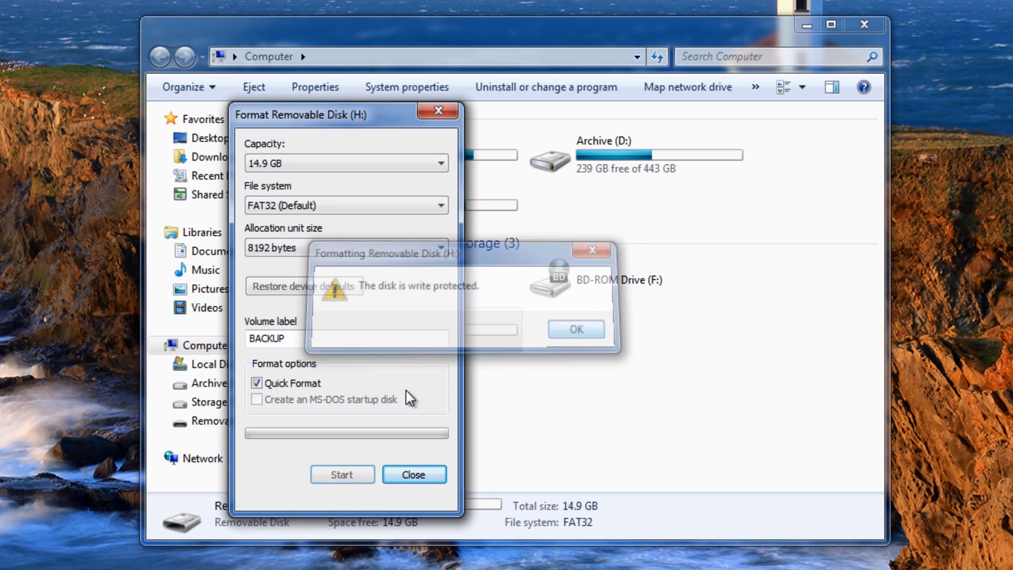
click(414, 475)
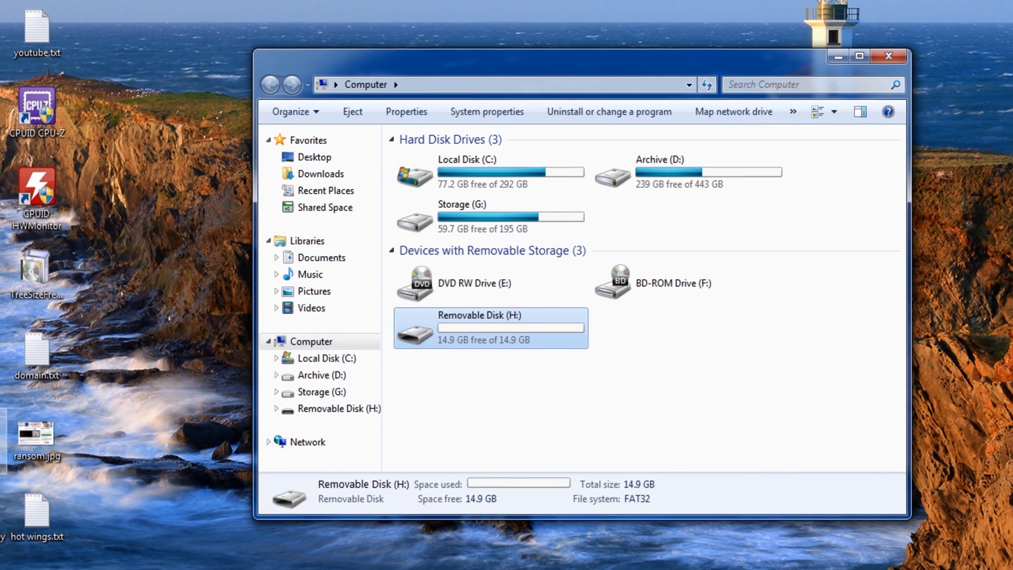
click(39, 441)
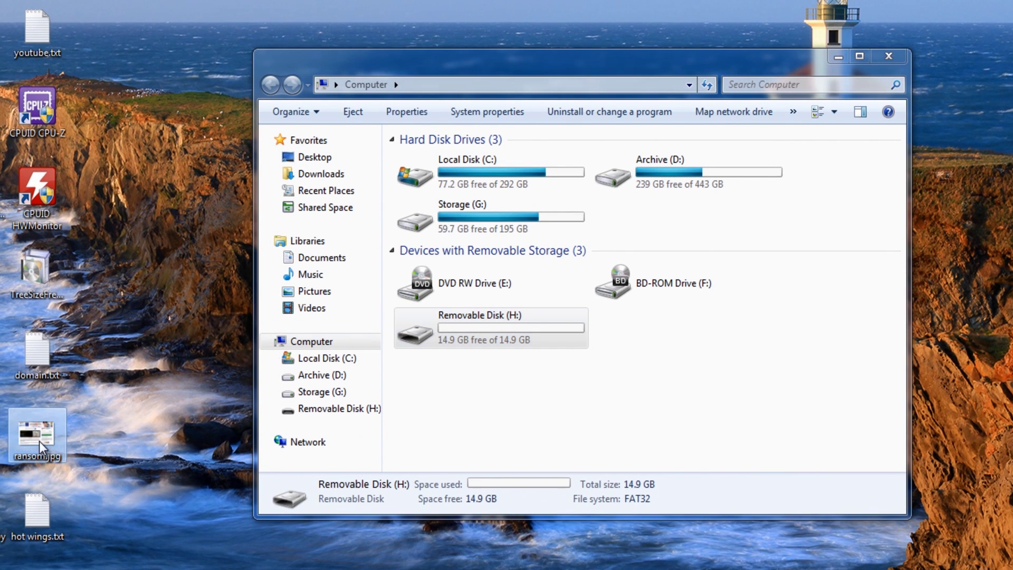
Try sending ransom.jpg to Removable Disk (H:), cancel after the write-protect error, and close Computer
right_click(38, 439)
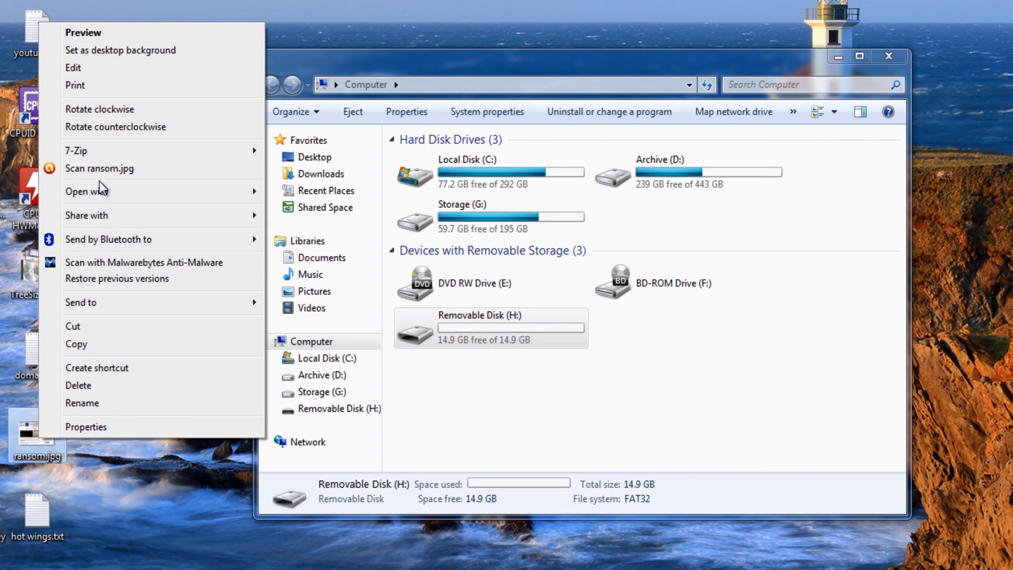
mouse_move(119, 302)
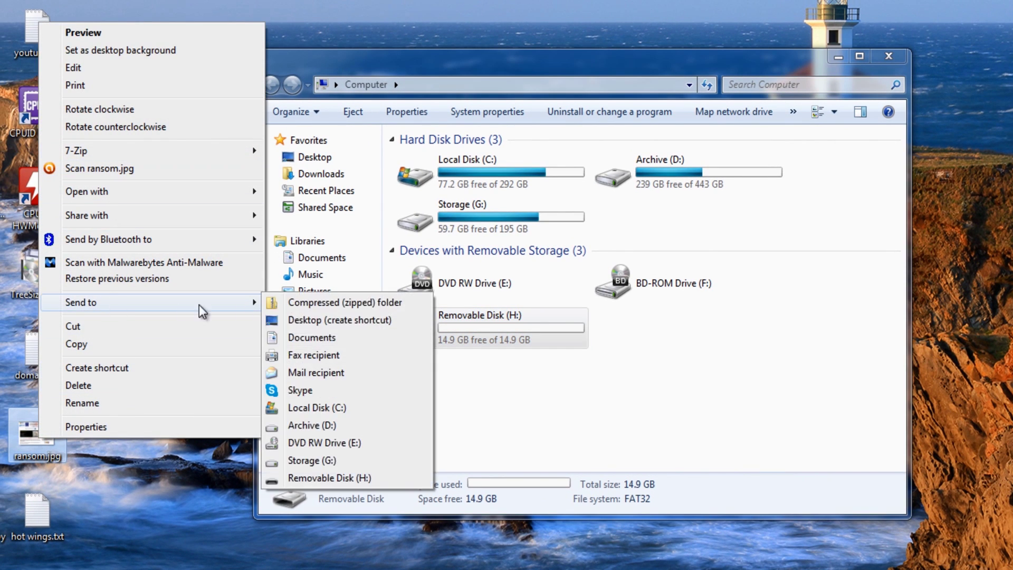
click(314, 480)
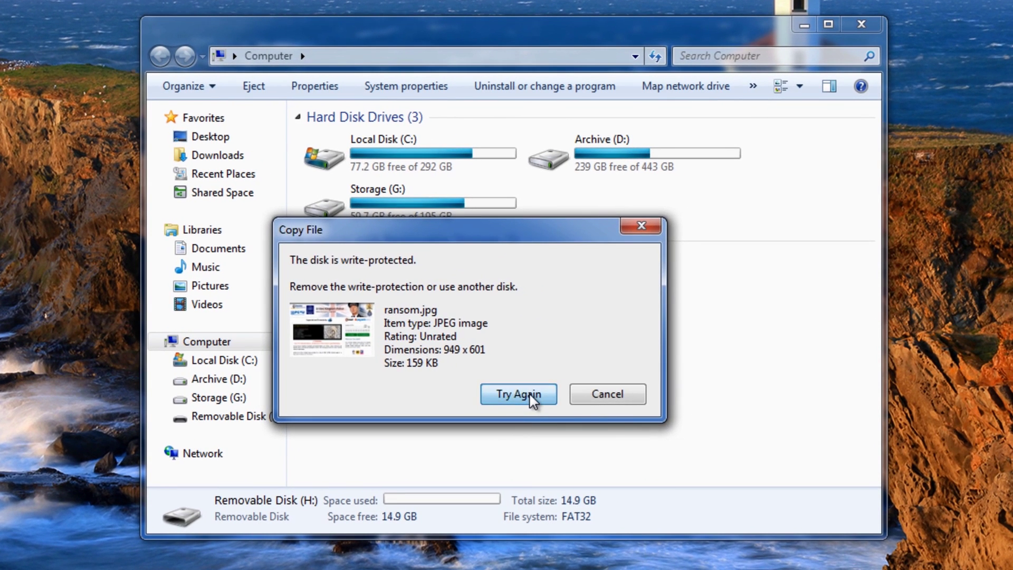
click(532, 398)
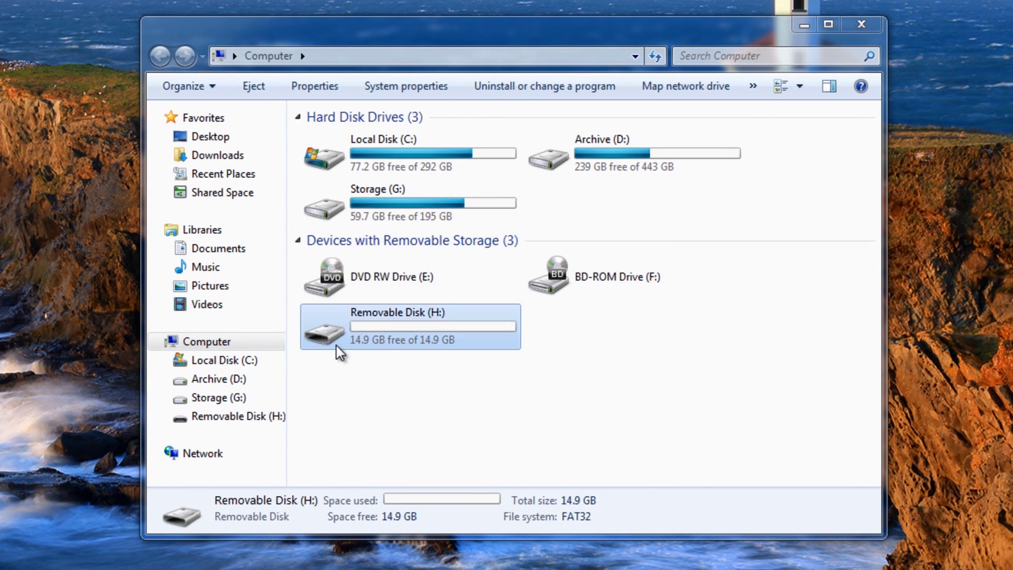
click(607, 393)
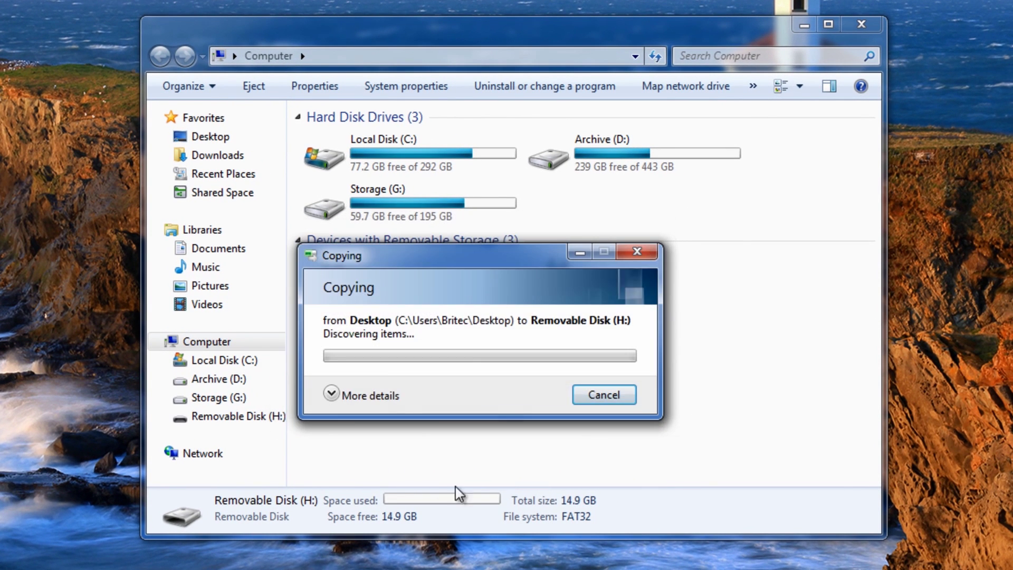
click(606, 396)
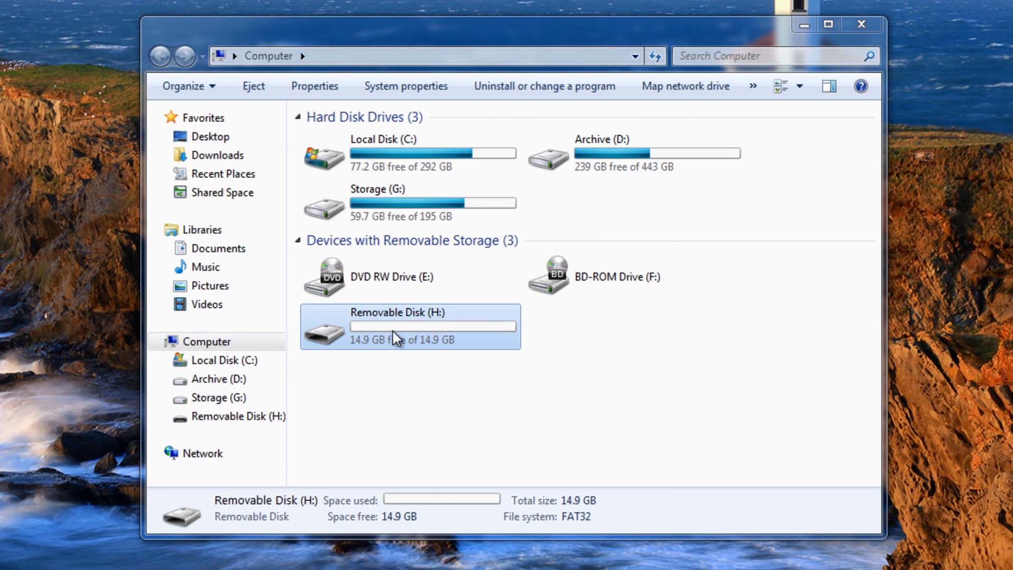
click(861, 25)
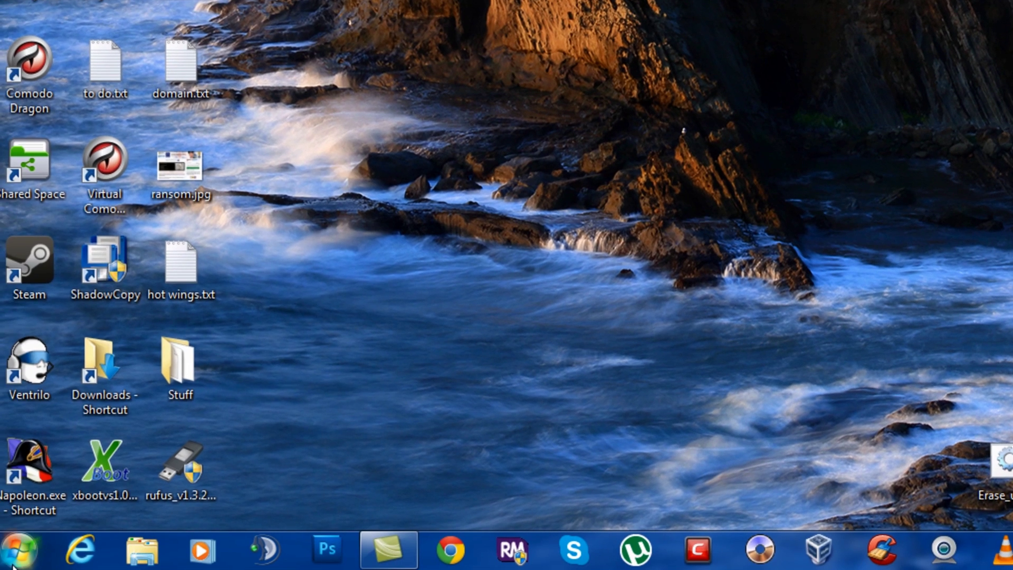
Launch Registry Editor from the Start menu search
click(18, 553)
click(65, 502)
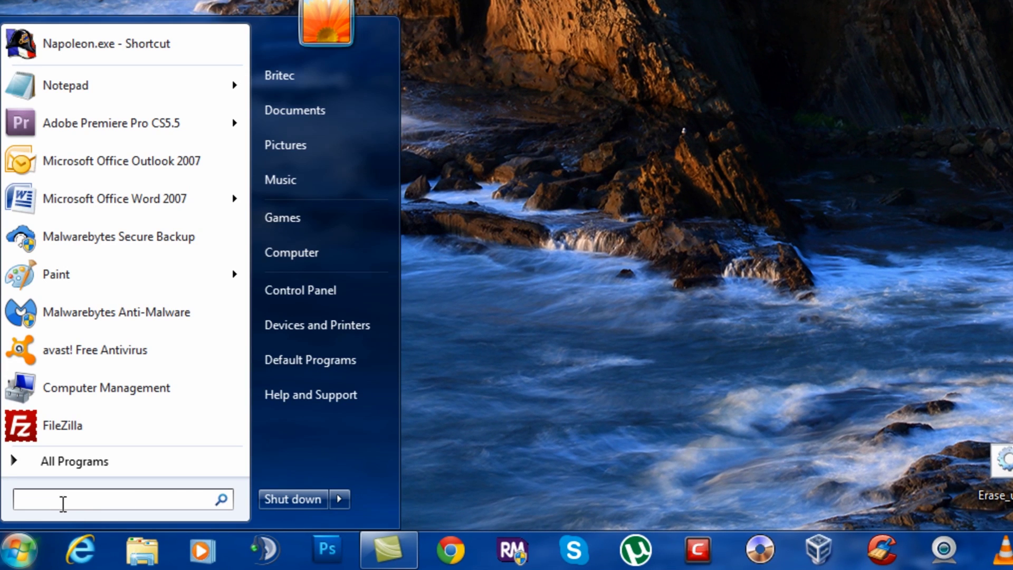
text(REGEDIT)
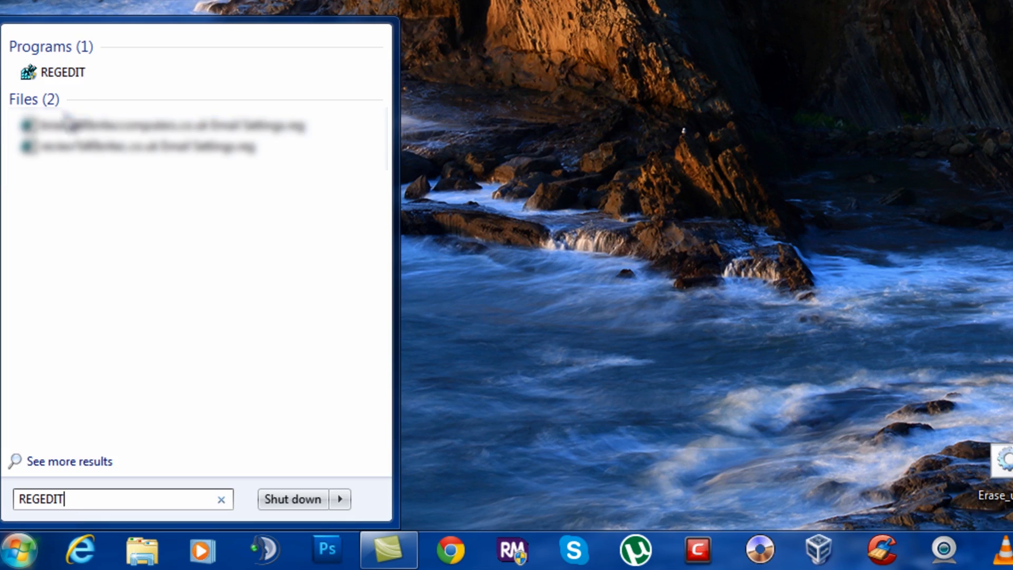
click(64, 73)
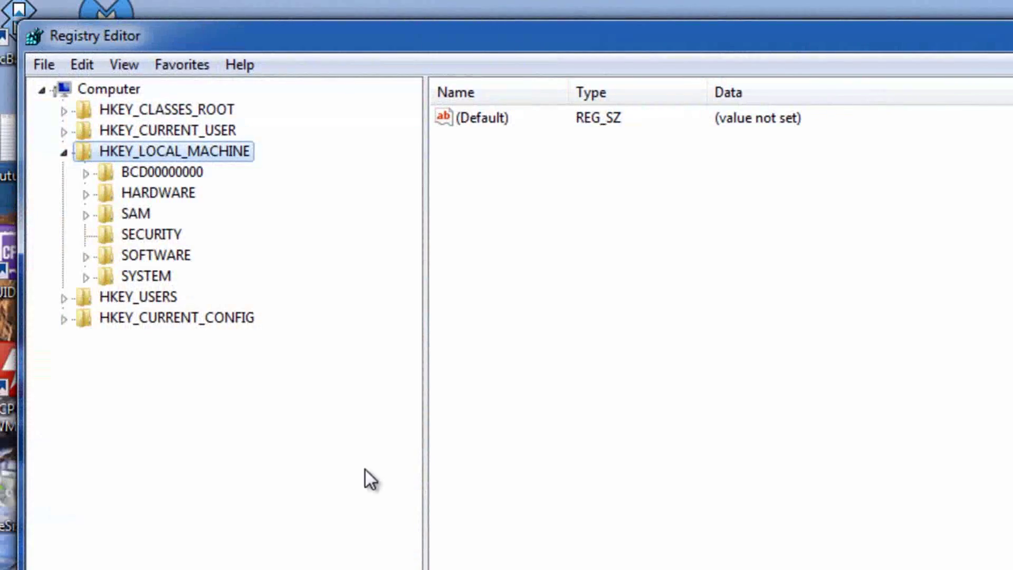
Expand HKEY_LOCAL_MACHINE > SYSTEM > CurrentControlSet > Control to reach StorageDevicePolicies
click(65, 152)
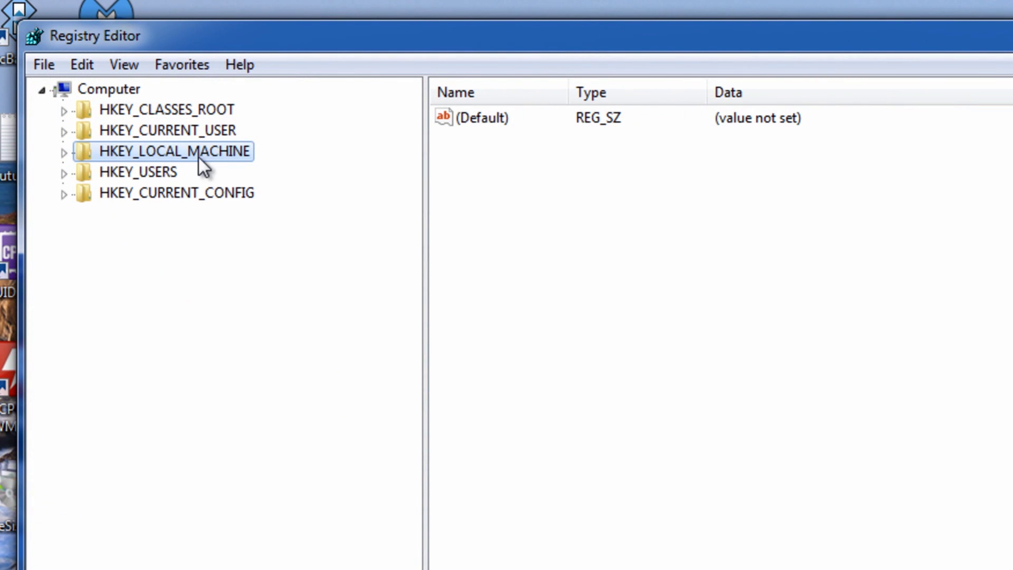
click(64, 152)
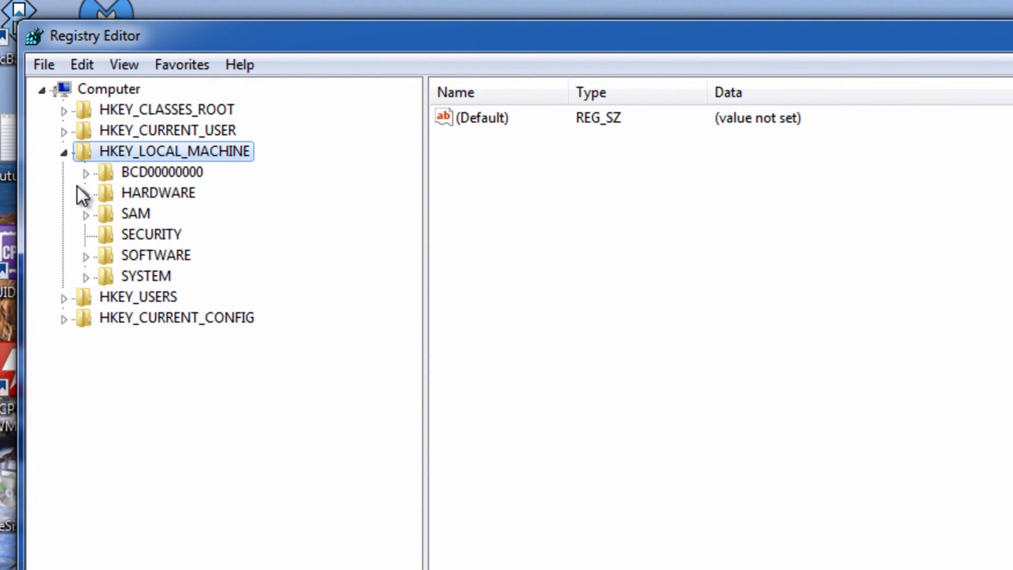
click(85, 275)
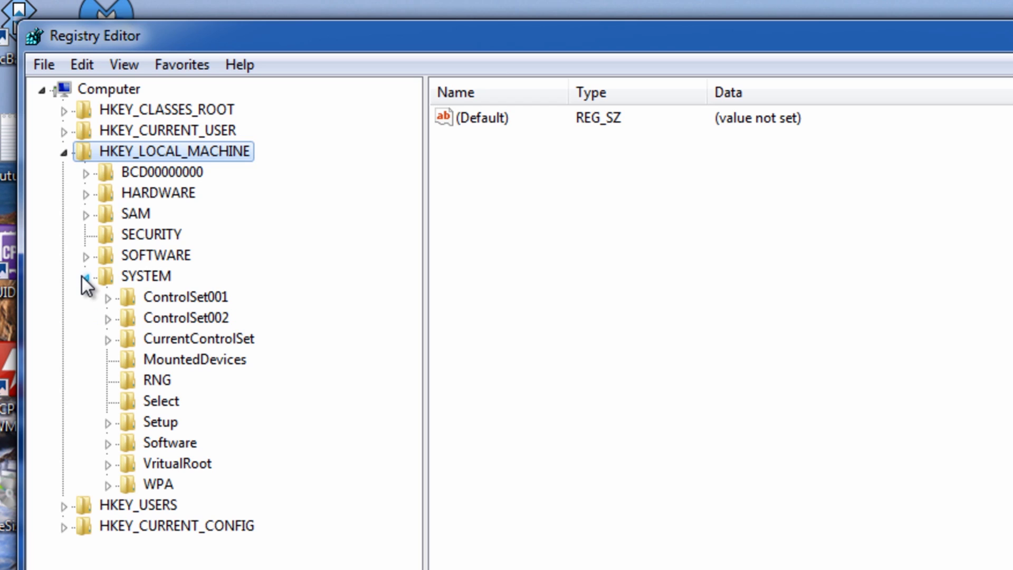
click(107, 340)
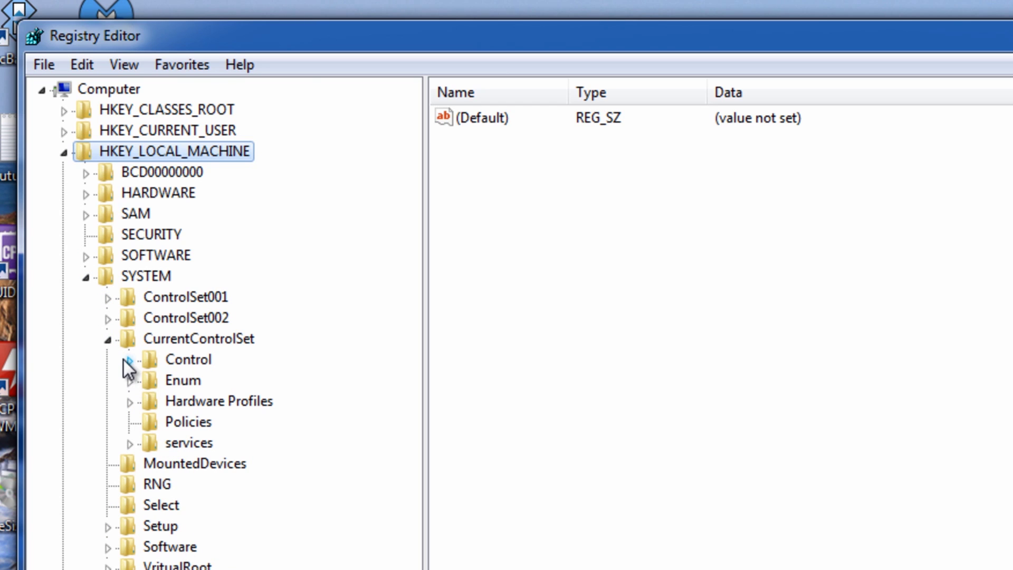
click(130, 360)
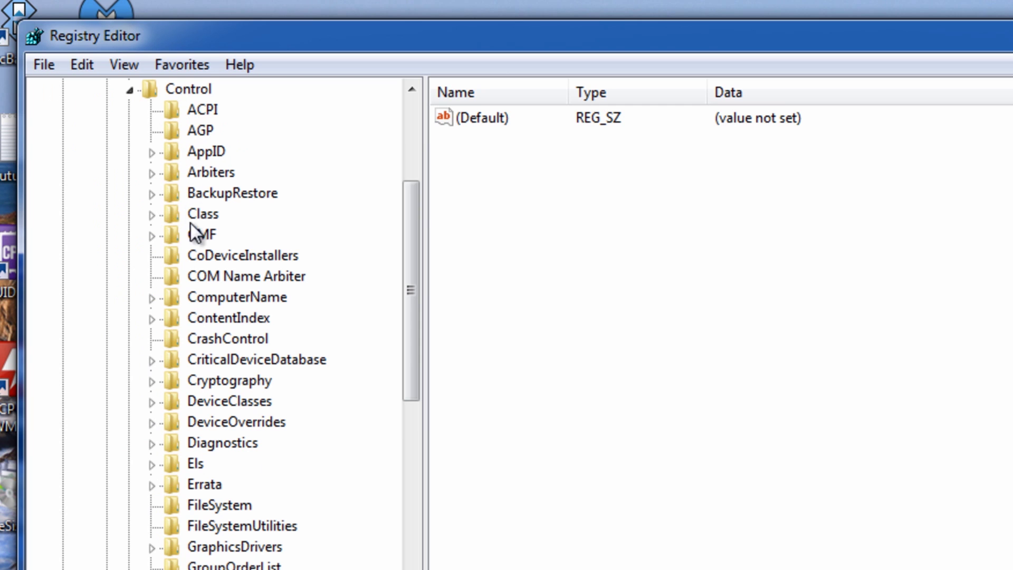
mouse_move(415, 338)
mouse_down()
mouse_move(398, 566)
mouse_move(398, 554)
mouse_up()
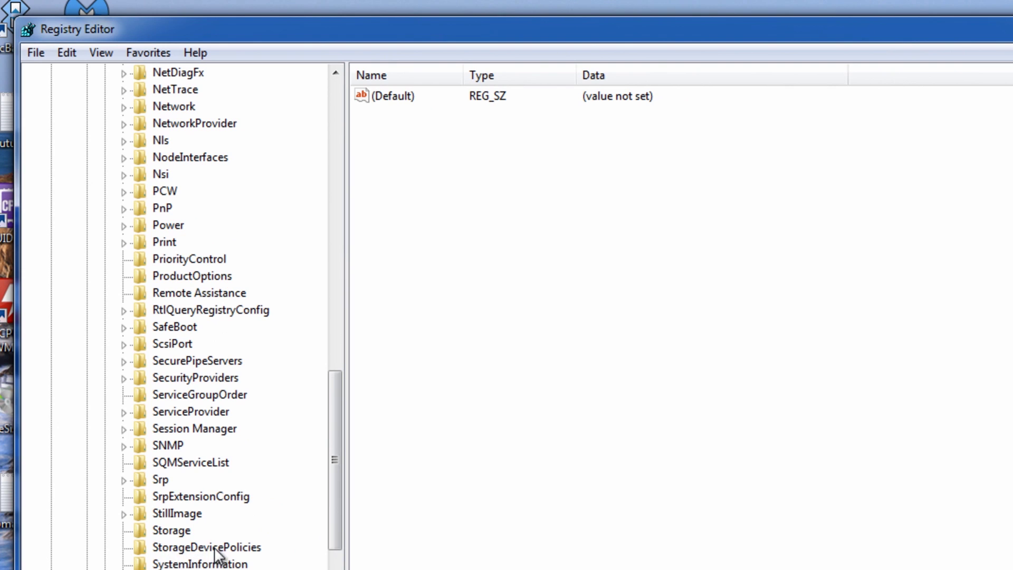
Set the WriteProtect value under StorageDevicePolicies to 0 and confirm it
click(184, 546)
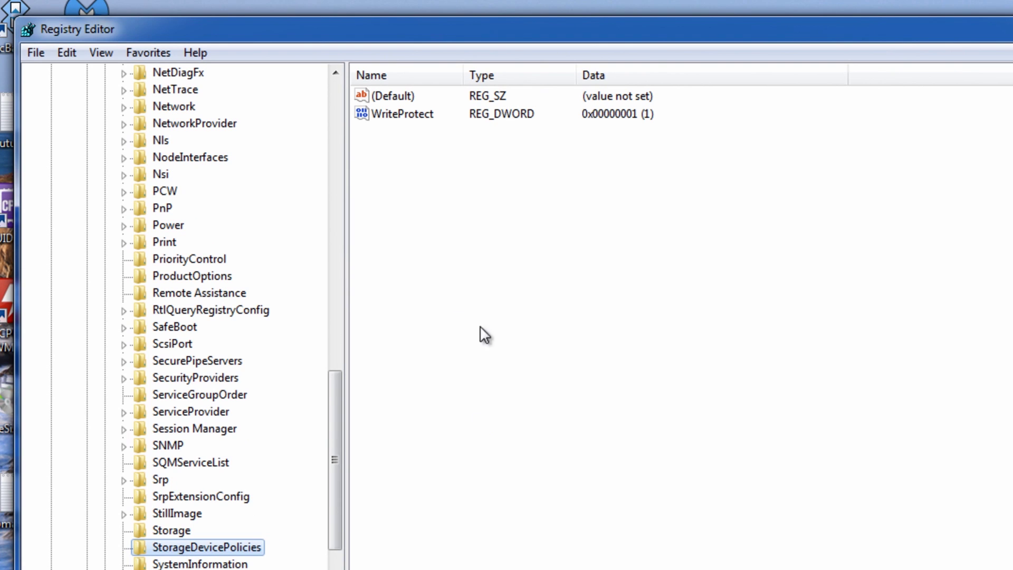
click(410, 116)
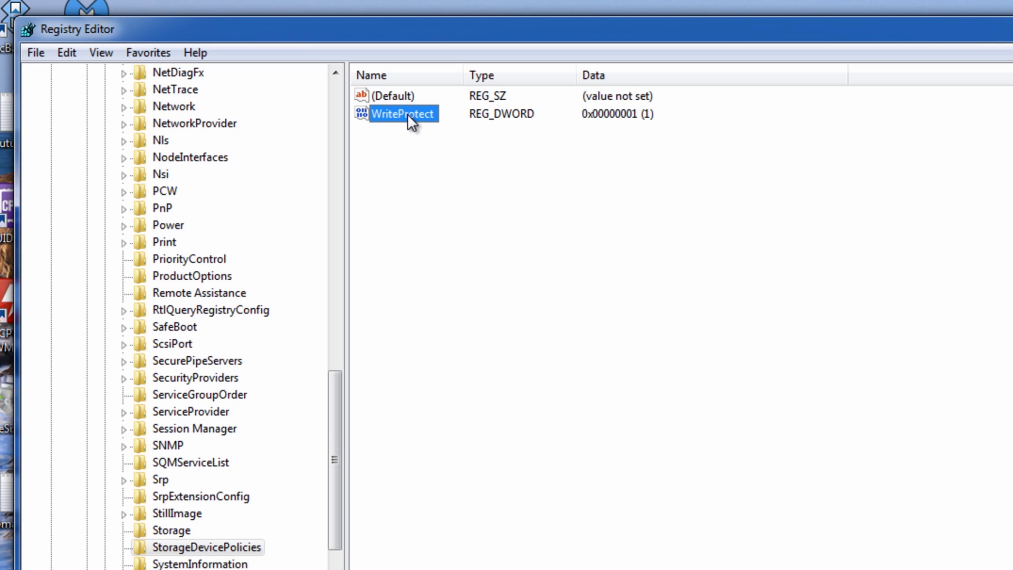
double_click(408, 113)
text(0)
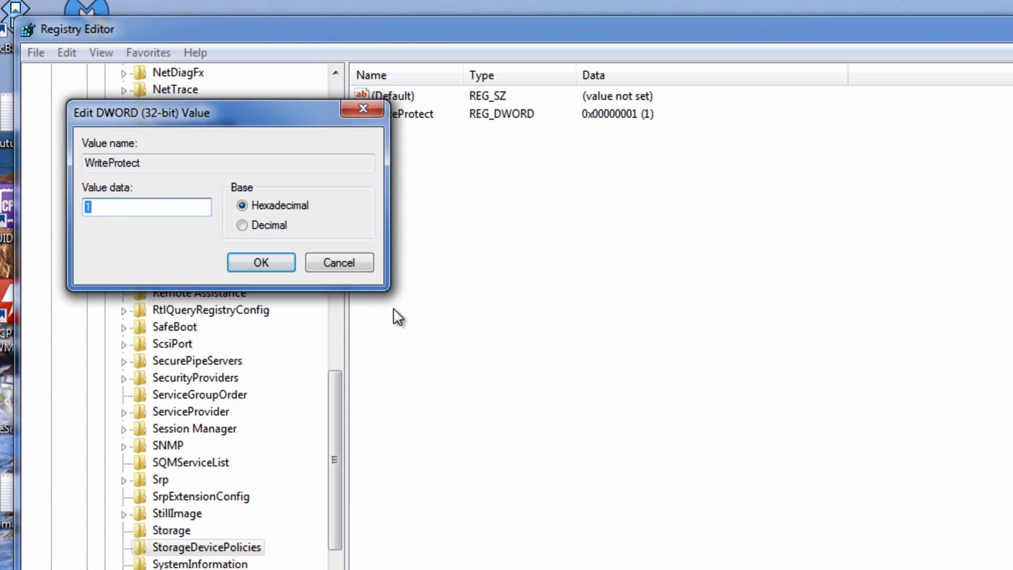
click(262, 263)
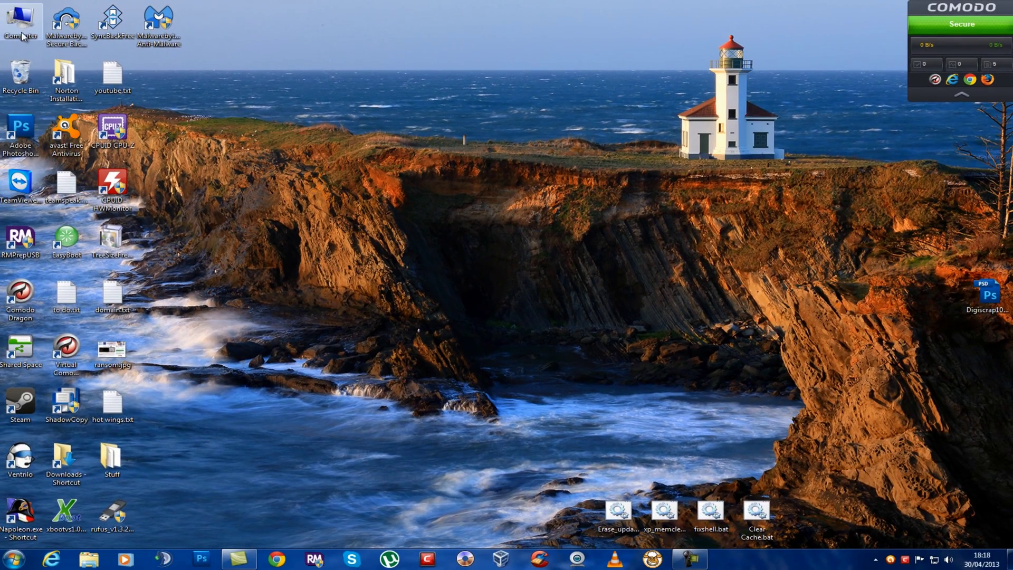
Reopen Computer and bring up the context menu for Removable Disk (H:)
double_click(24, 23)
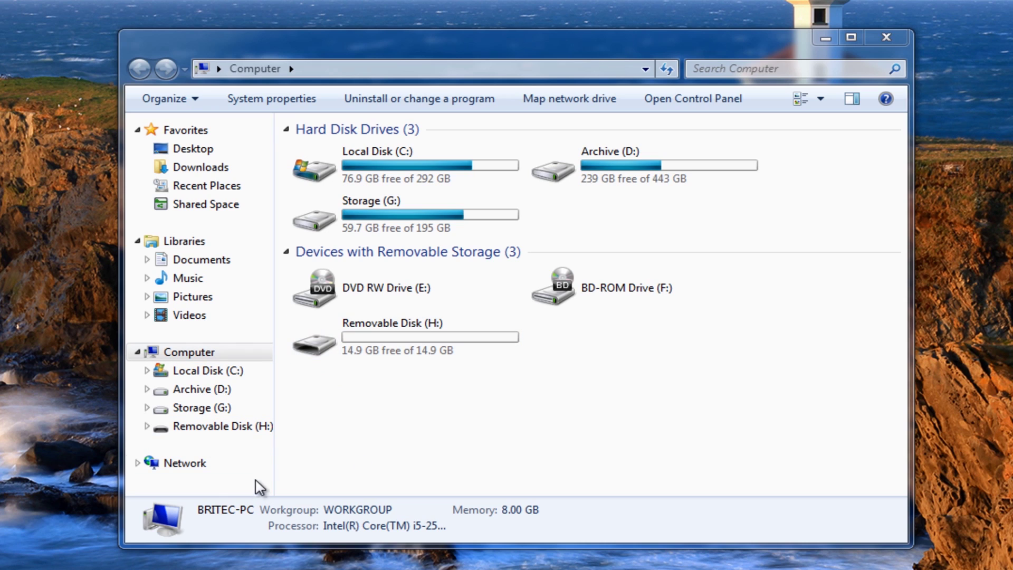
right_click(363, 337)
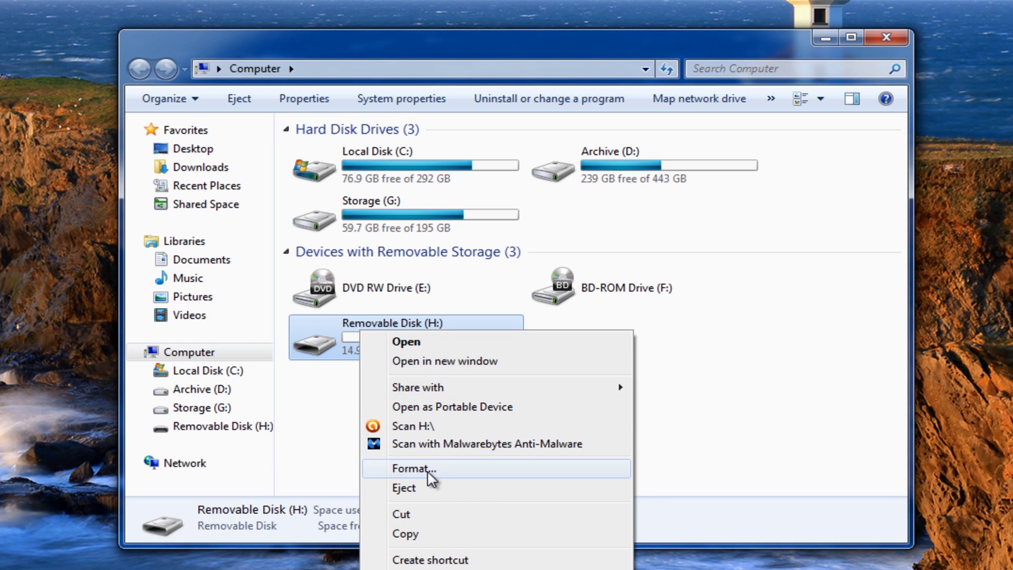
Run a FAT32 quick format on drive H:, accepting the erase warning and completion notice
click(432, 472)
drag(294, 201, 294, 126)
click(313, 481)
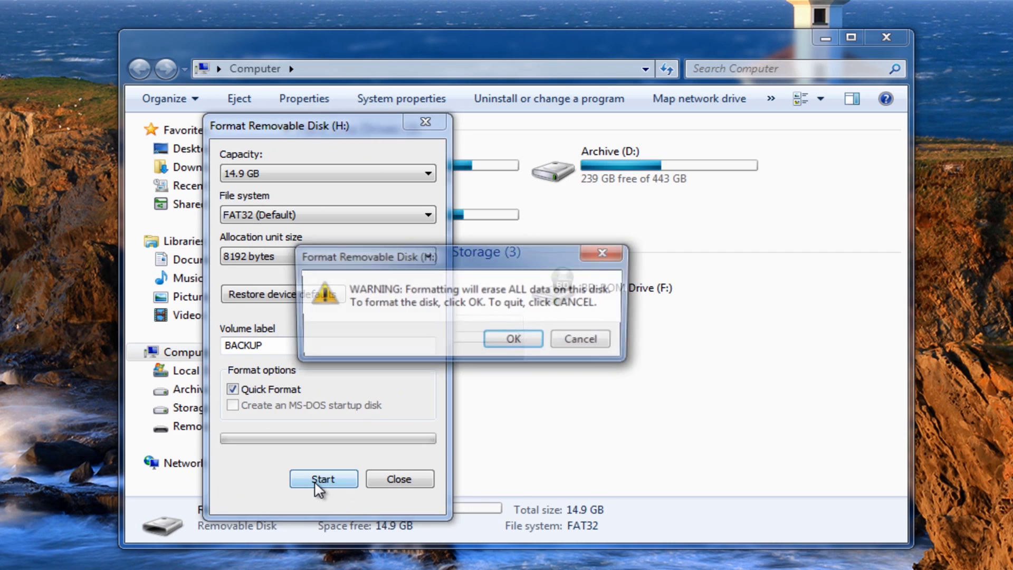
click(515, 339)
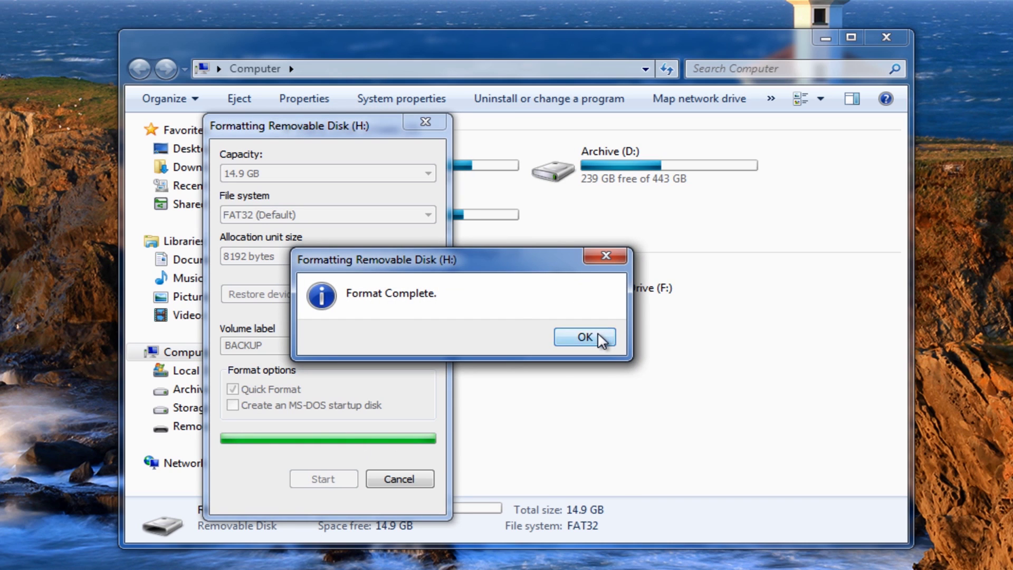
click(585, 337)
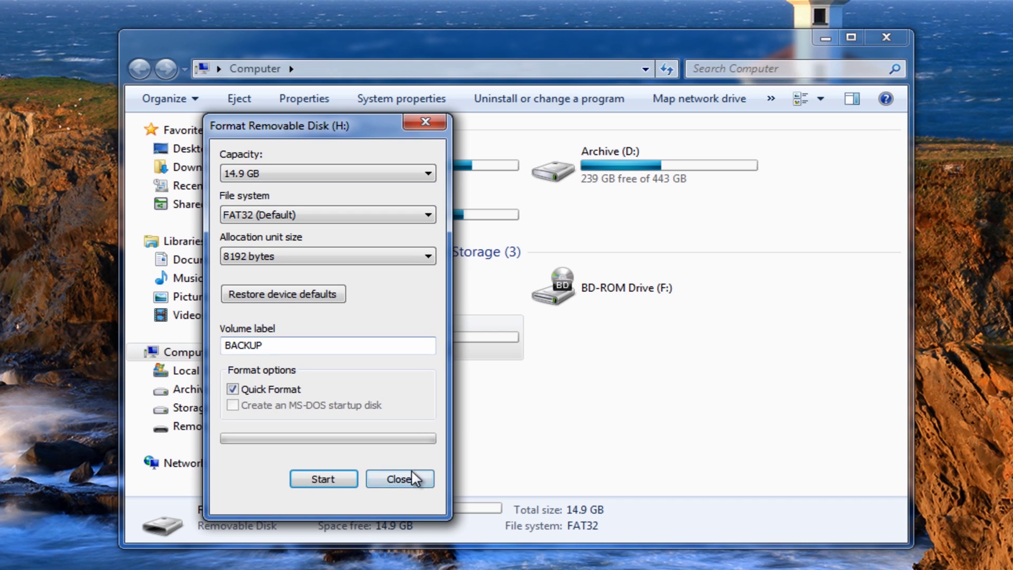
click(399, 479)
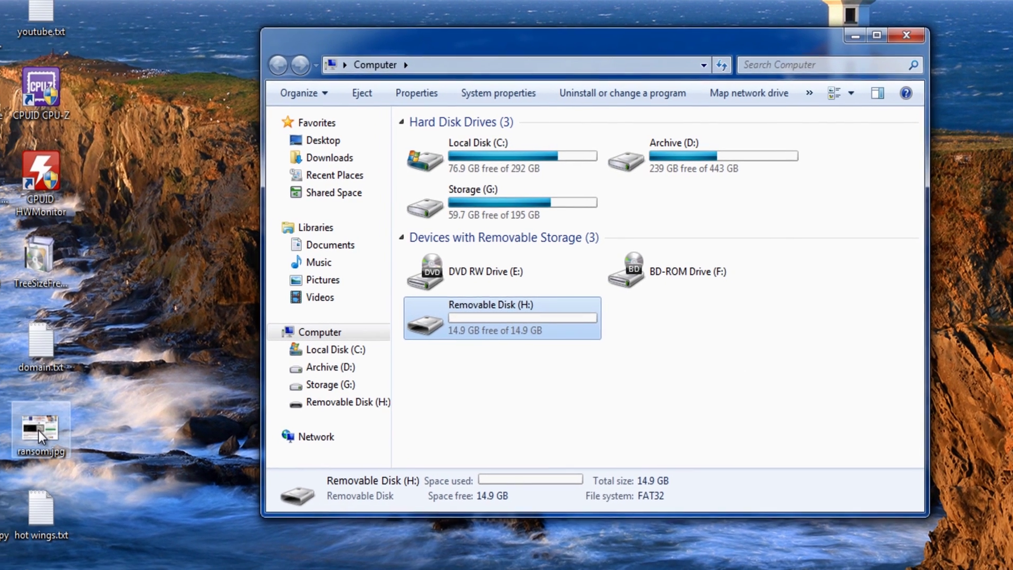
Send ransom.jpg to Removable Disk (H:) and open H: to confirm the 160 KB copy
right_click(45, 434)
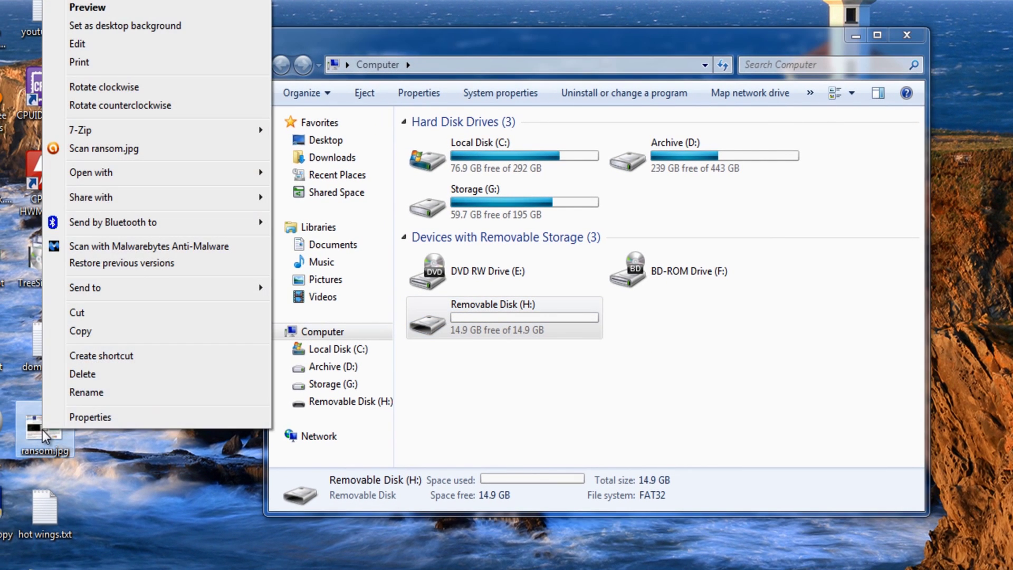
mouse_move(85, 288)
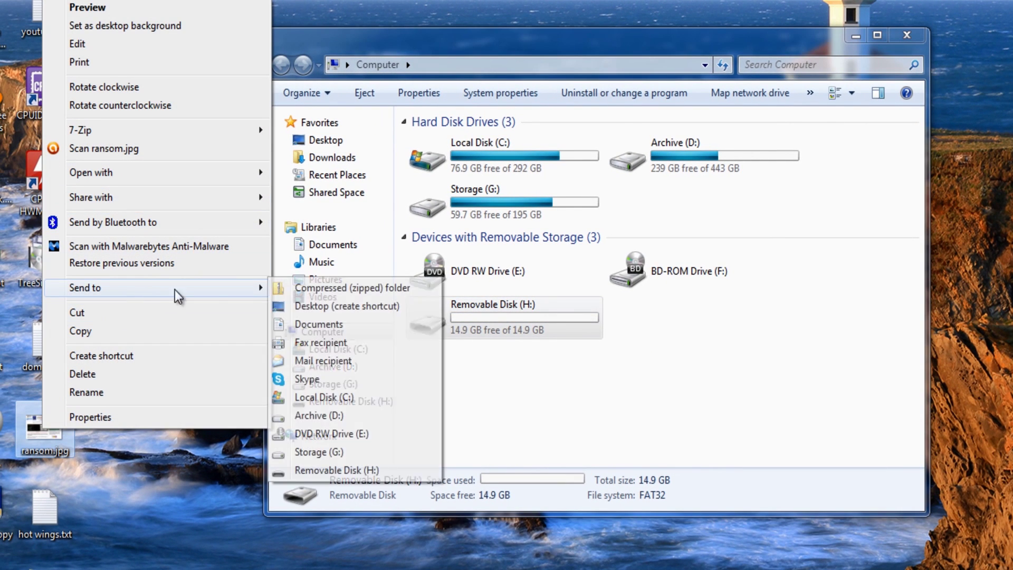
click(332, 470)
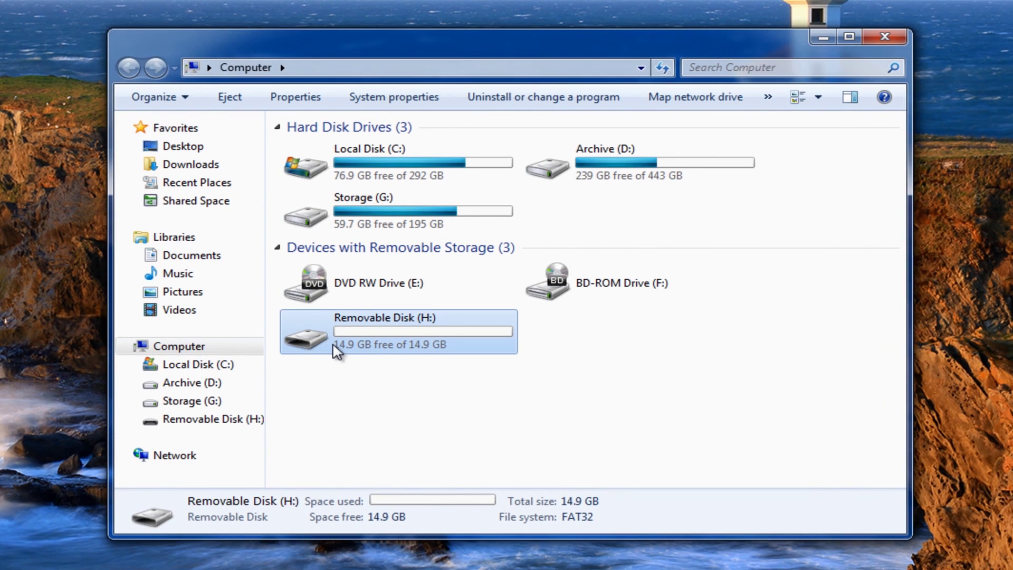
double_click(337, 350)
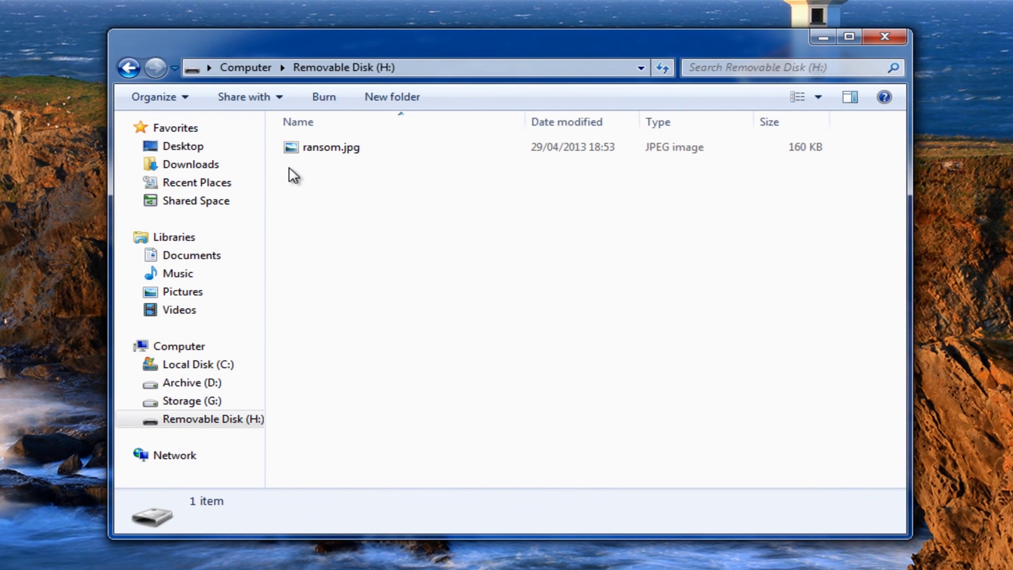